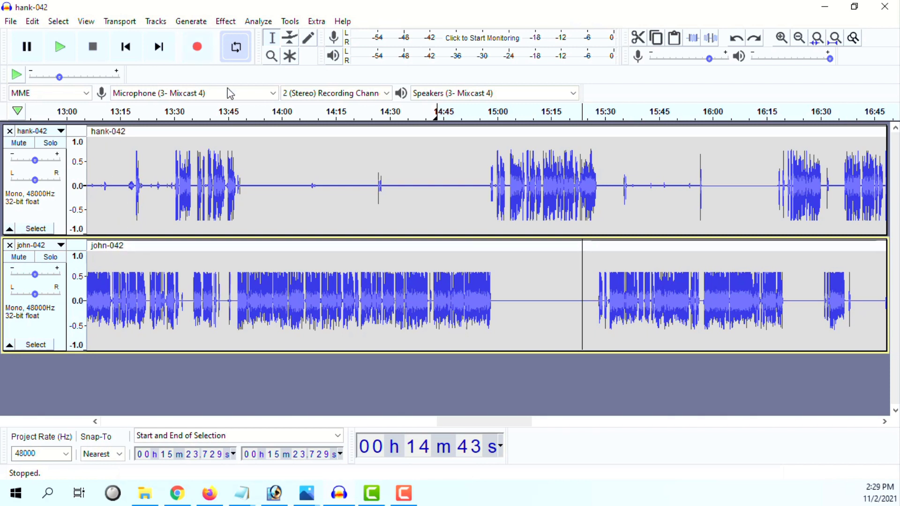
Step: Drag the hank-042 clip by its title bar to shift it against the john-042 track
{"action": "left_click_drag", "start_coordinate": [261, 129], "coordinate": [327, 133]}
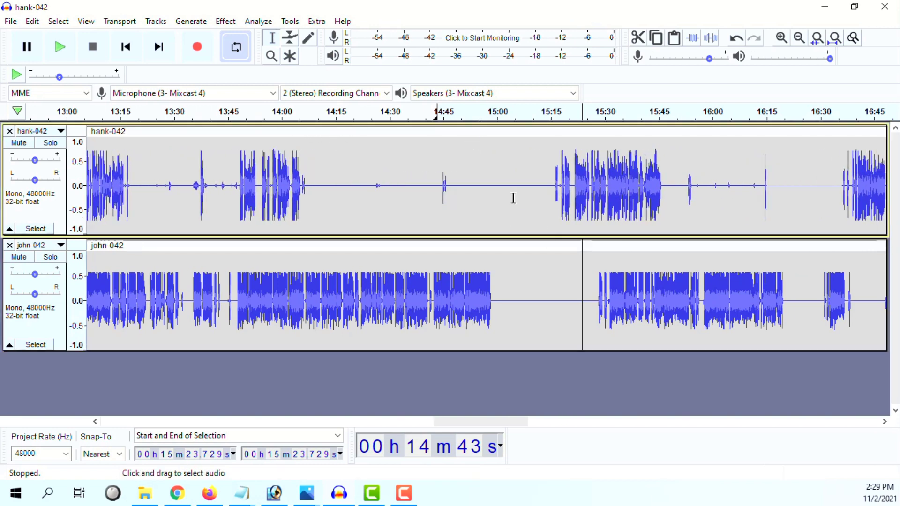
Step: Split-delete 14:33–14:57 from hank-042, then readjust the first clip to end around 14:20
{"action": "left_click_drag", "start_coordinate": [487, 205], "coordinate": [399, 207]}
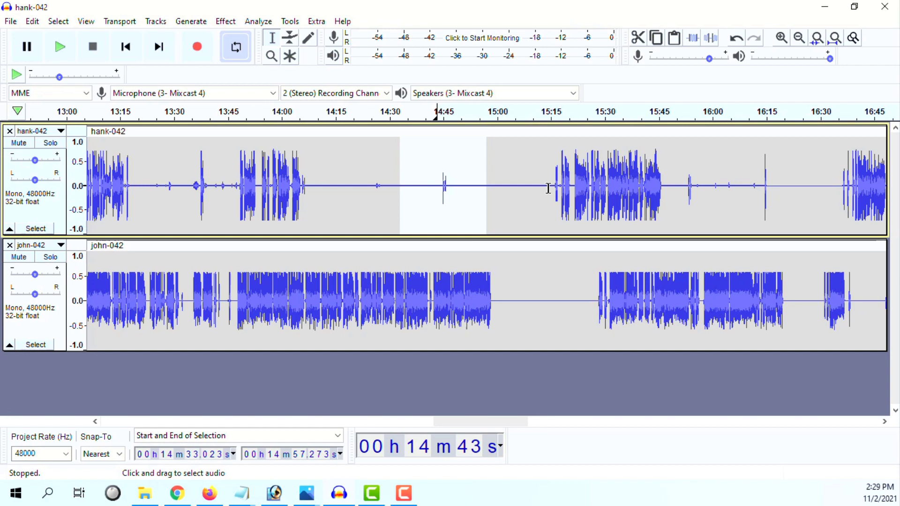
{"action": "key", "text": "ctrl+alt+k"}
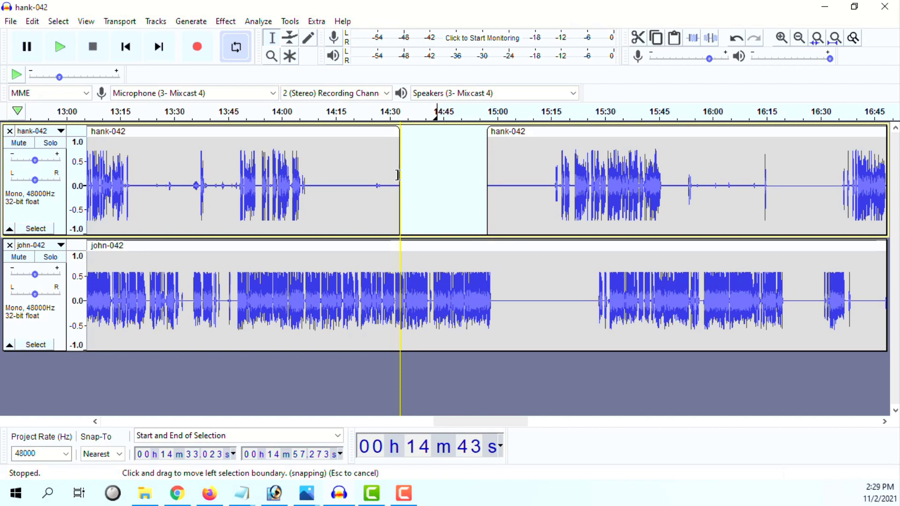
{"action": "left_click_drag", "start_coordinate": [400, 147], "coordinate": [309, 145]}
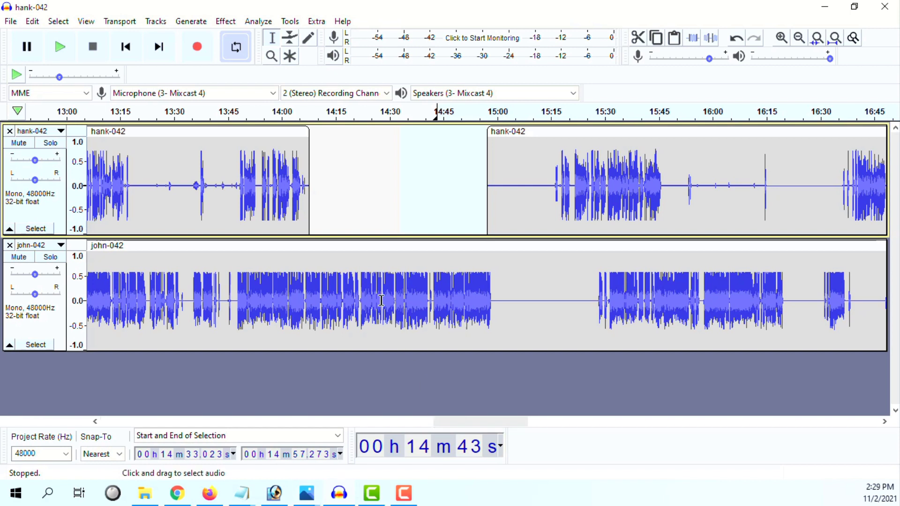
{"action": "left_click_drag", "start_coordinate": [203, 145], "coordinate": [260, 155]}
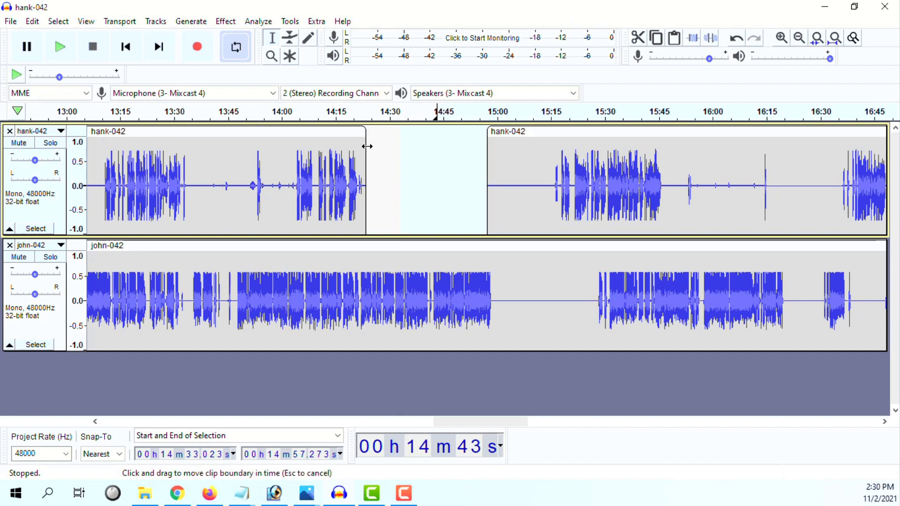
{"action": "mouse_move", "coordinate": [366, 148]}
{"action": "left_mouse_down"}
{"action": "mouse_move", "coordinate": [446, 167]}
{"action": "mouse_move", "coordinate": [364, 163]}
{"action": "left_mouse_up"}
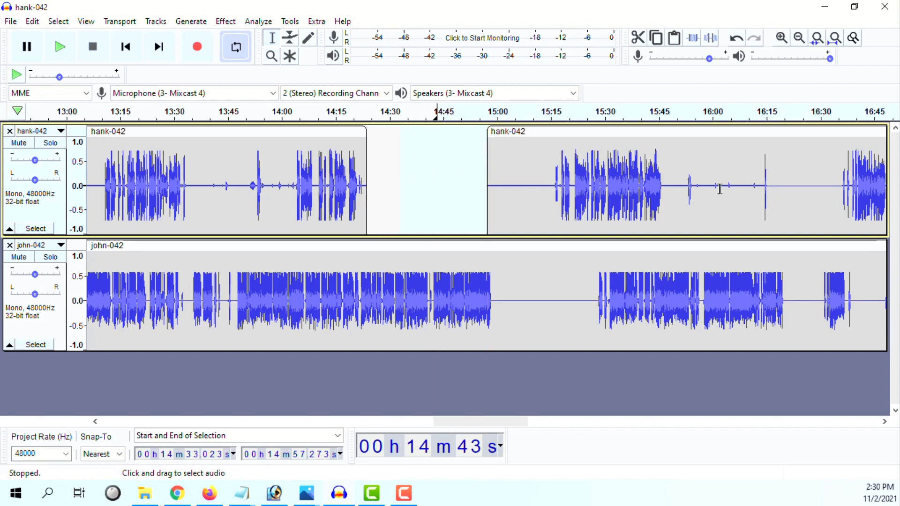
Step: Undo the earlier clip edits and split hank-042 at both selection edges
{"action": "left_click", "coordinate": [738, 45]}
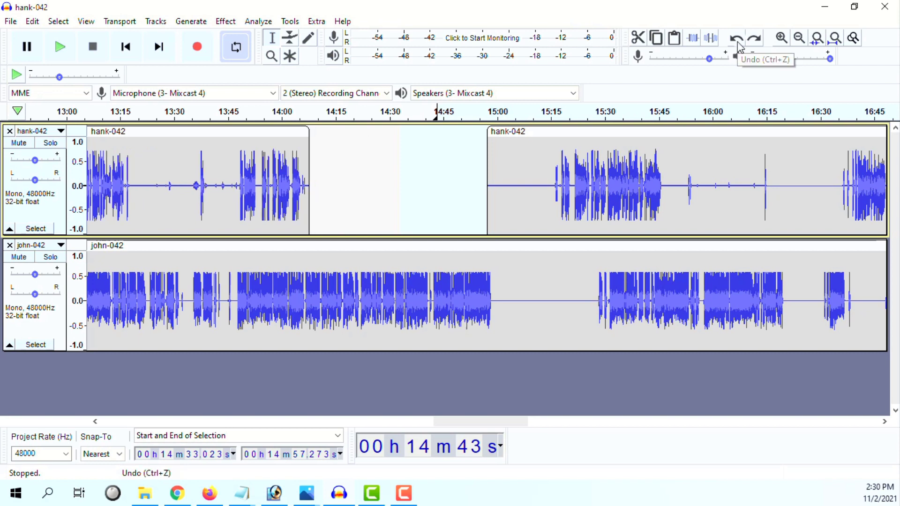
{"action": "left_click", "coordinate": [738, 45]}
{"action": "left_click", "coordinate": [739, 44]}
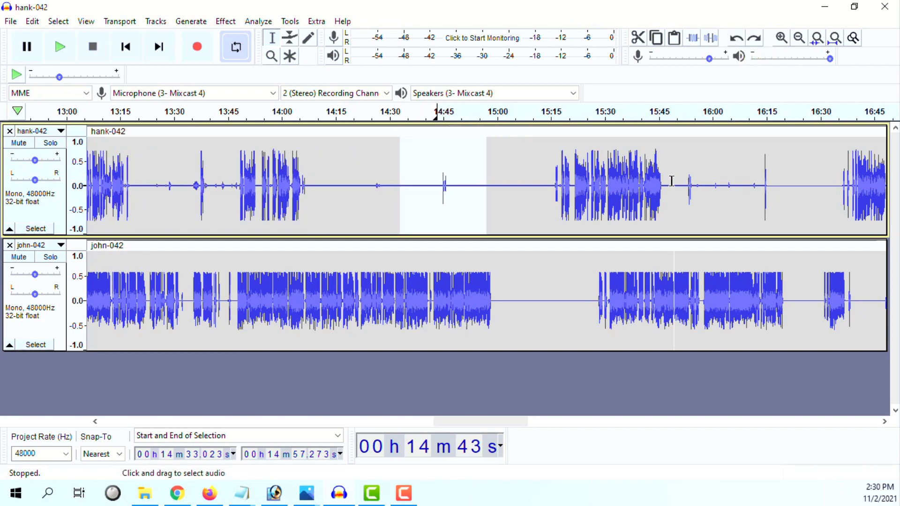
{"action": "key", "text": "ctrl+i"}
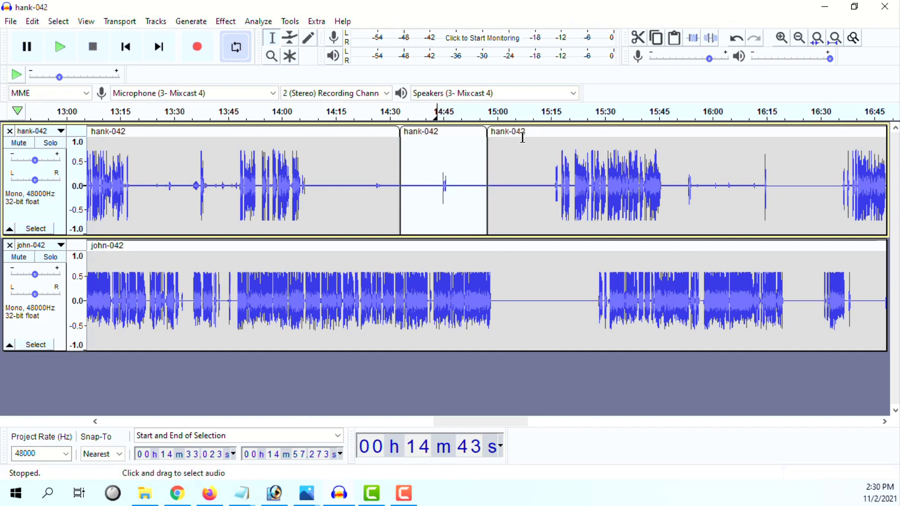
Step: Spread the three hank-042 clips apart with gaps and trim the middle clip's end
{"action": "left_click_drag", "start_coordinate": [521, 131], "coordinate": [629, 143]}
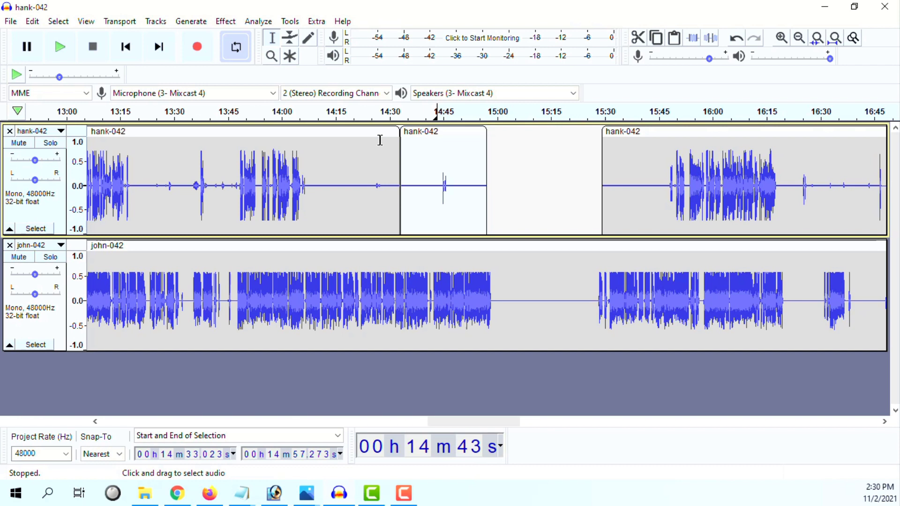
{"action": "left_click_drag", "start_coordinate": [439, 133], "coordinate": [502, 135]}
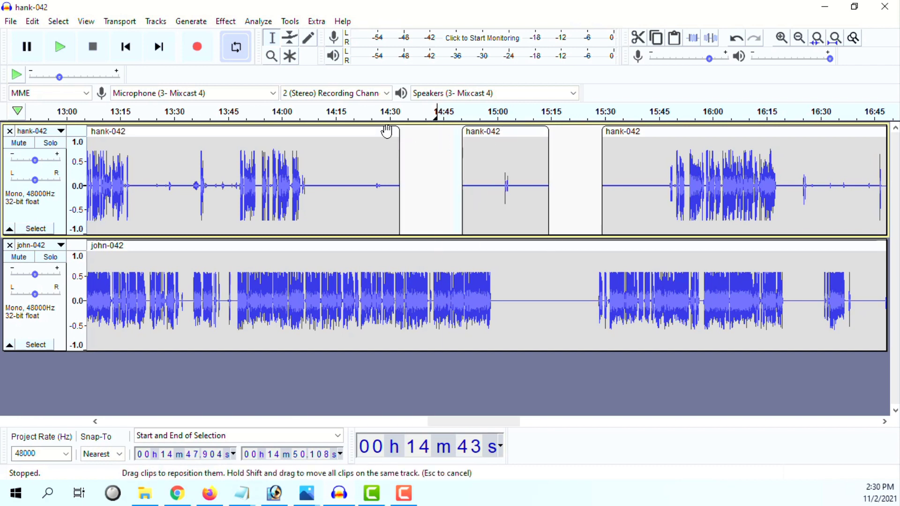
{"action": "left_click_drag", "start_coordinate": [387, 132], "coordinate": [332, 132]}
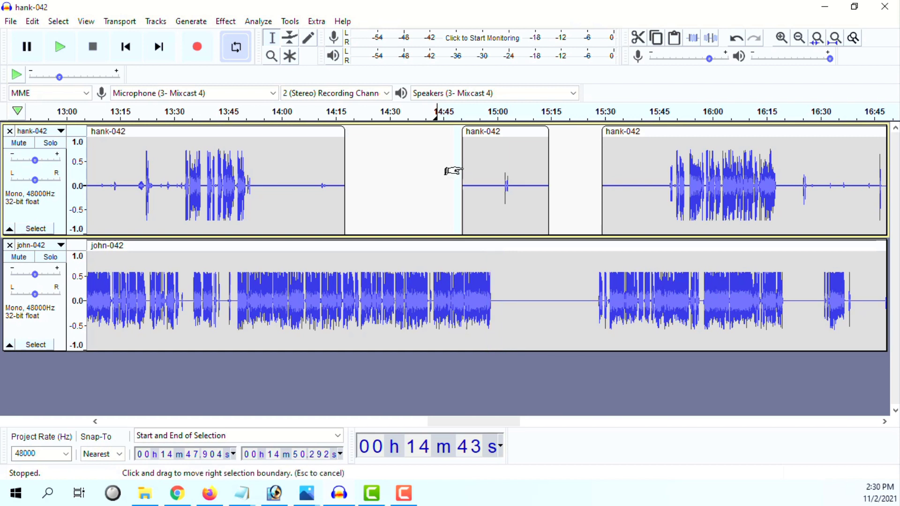
{"action": "left_click_drag", "start_coordinate": [462, 177], "coordinate": [490, 143]}
{"action": "left_click_drag", "start_coordinate": [548, 143], "coordinate": [522, 141]}
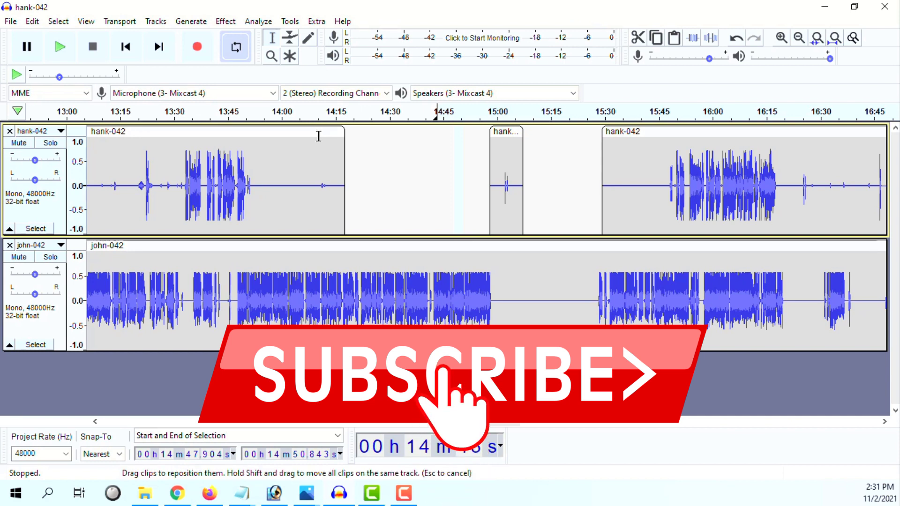
Step: Move the first hank-042 clip later to end near 14:25, then turn looping off
{"action": "left_click_drag", "start_coordinate": [317, 133], "coordinate": [318, 133]}
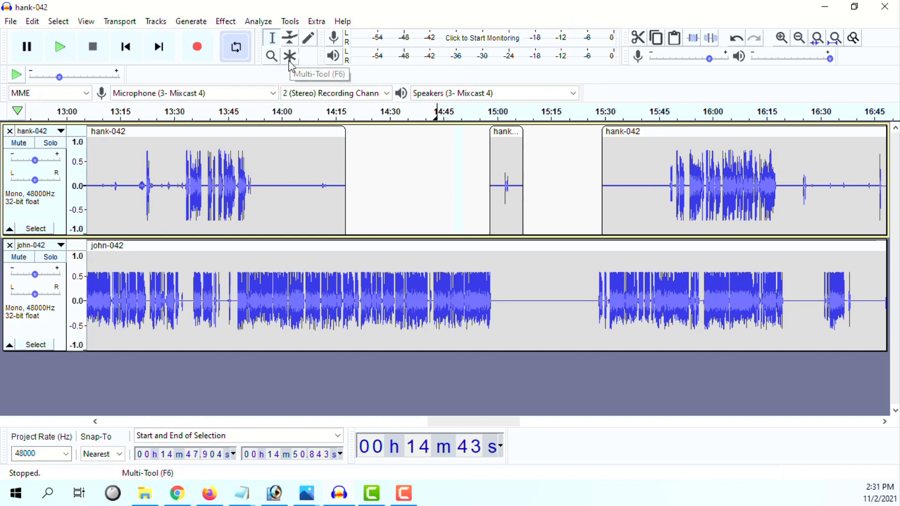
{"action": "left_click", "coordinate": [273, 41]}
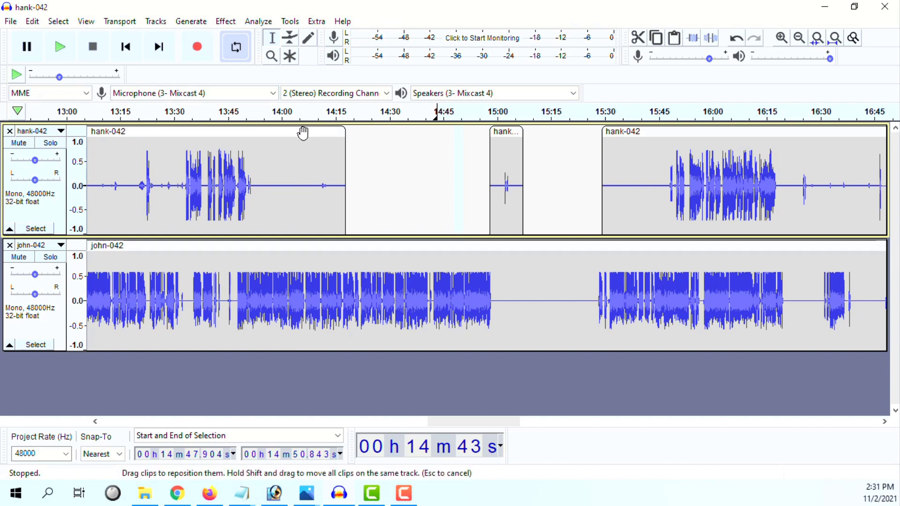
{"action": "left_click_drag", "start_coordinate": [303, 133], "coordinate": [331, 134]}
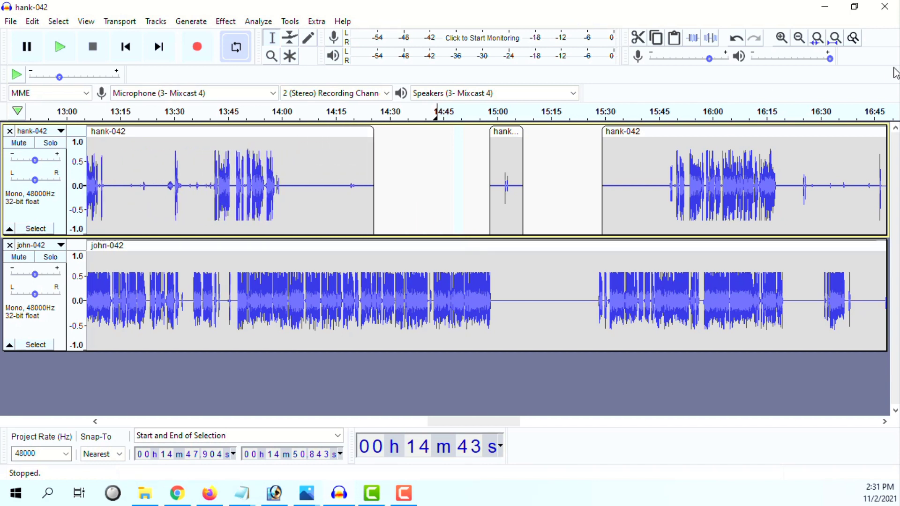
{"action": "left_click", "coordinate": [237, 53]}
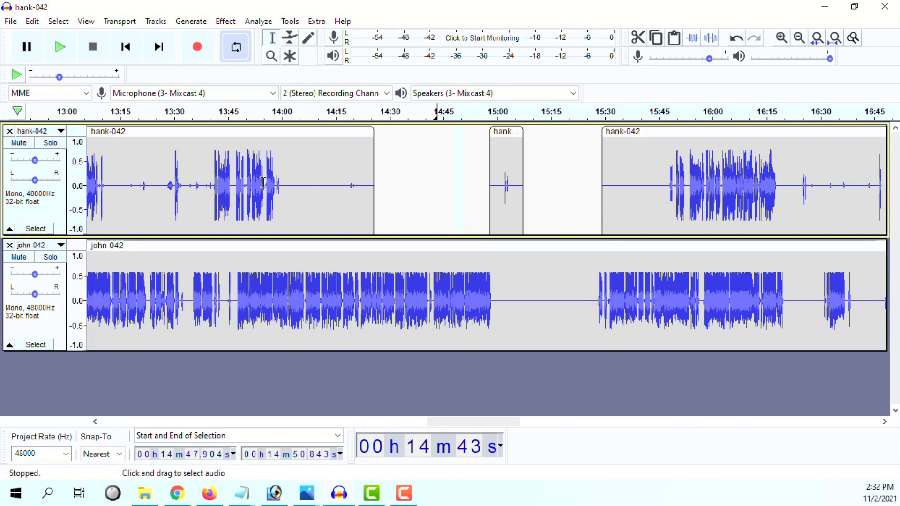
Step: View the middle clip's and timeline ruler's context menus, then place the cursor at 14:35.962
{"action": "right_click", "coordinate": [514, 175]}
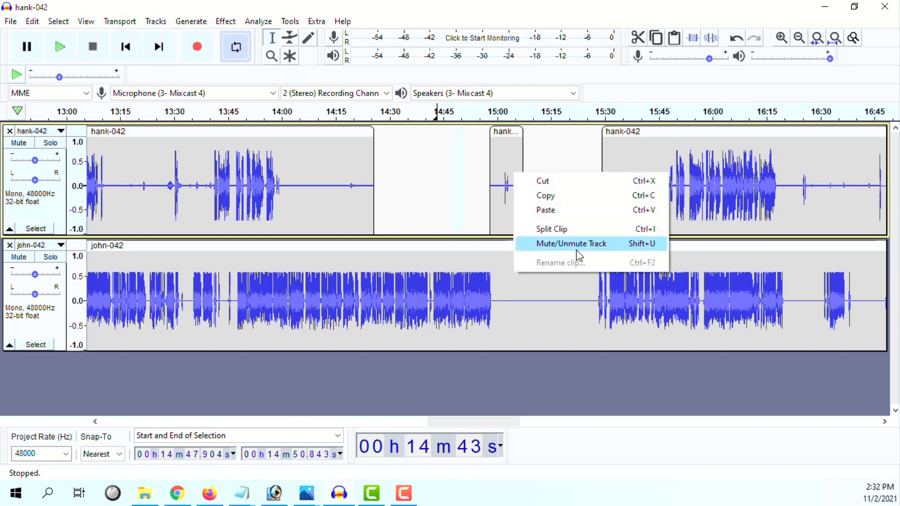
{"action": "left_click", "coordinate": [503, 136]}
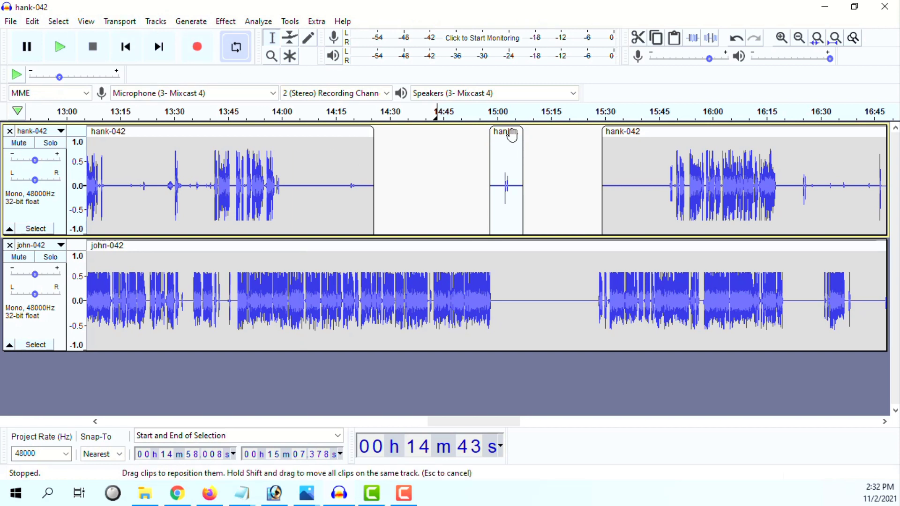
{"action": "right_click", "coordinate": [510, 152]}
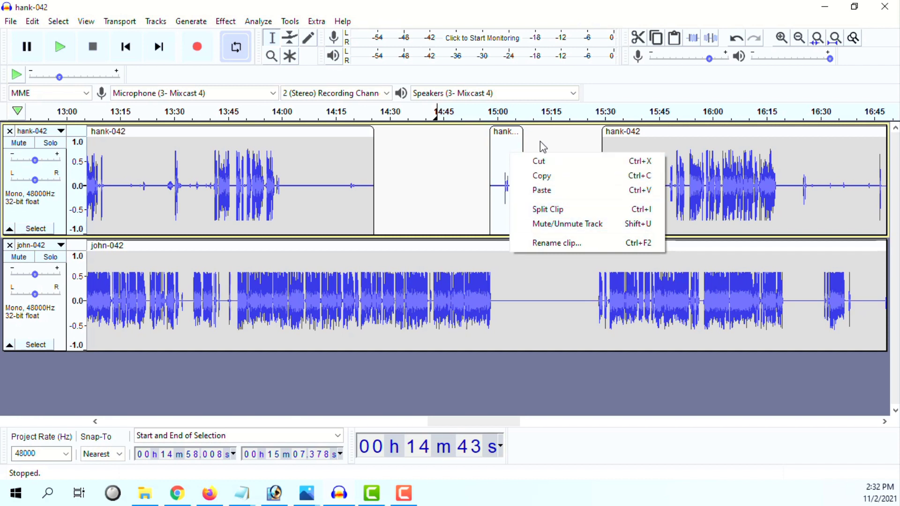
{"action": "right_click", "coordinate": [517, 110]}
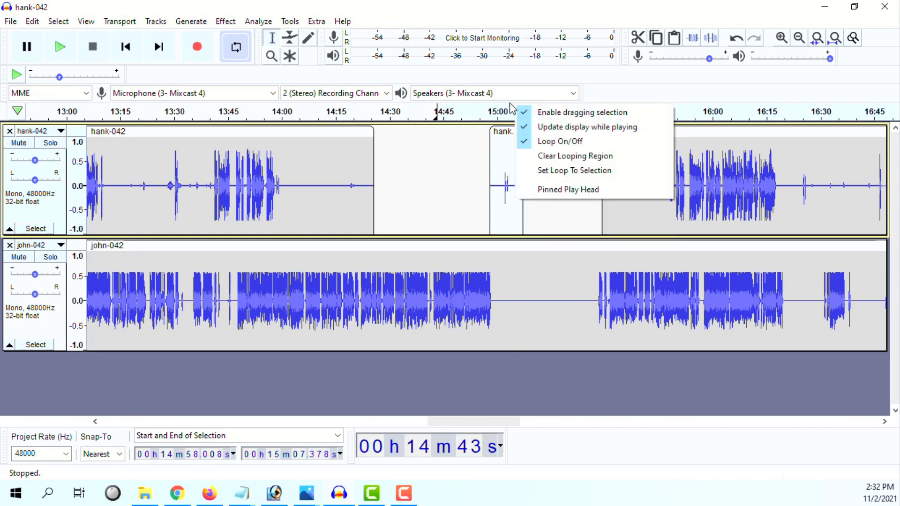
{"action": "left_click", "coordinate": [411, 195]}
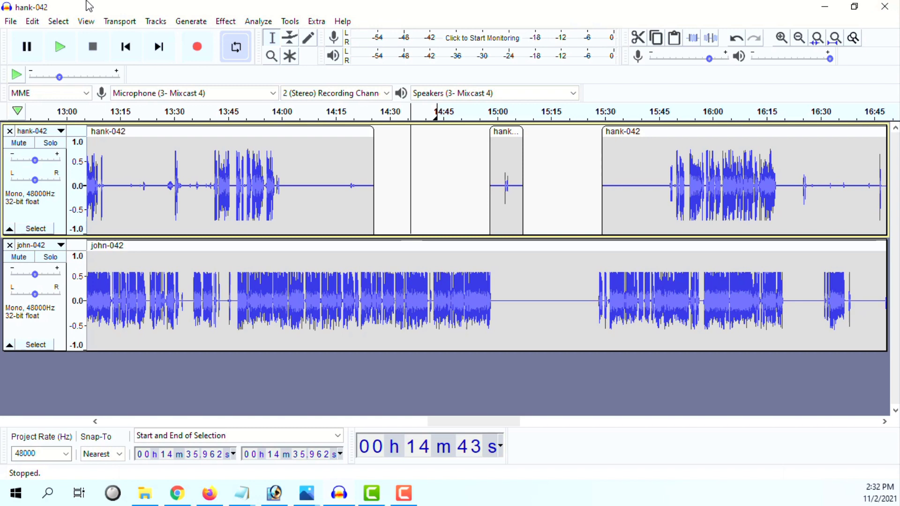
{"action": "left_click", "coordinate": [33, 23]}
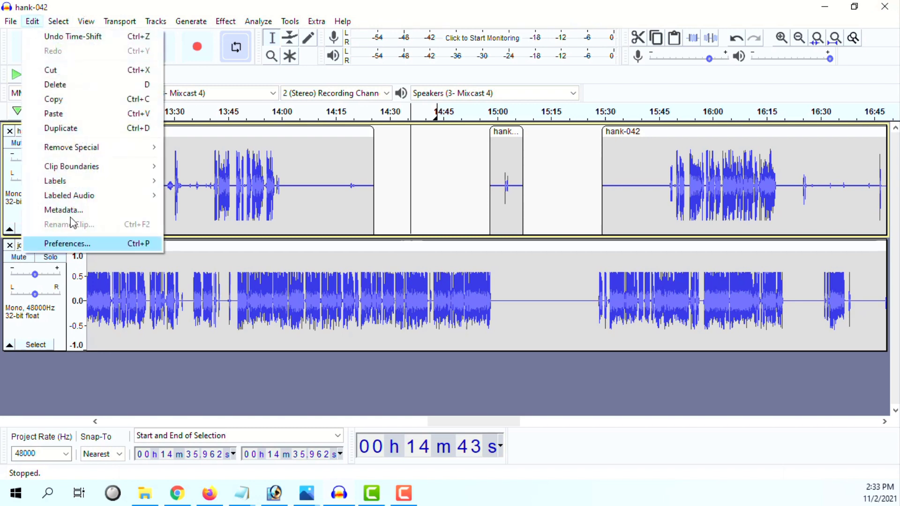
{"action": "left_click", "coordinate": [89, 242]}
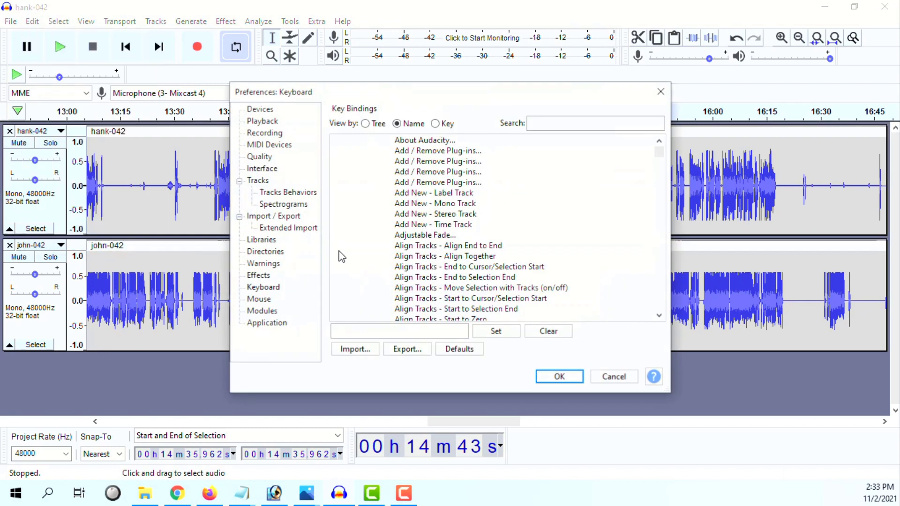
{"action": "left_click", "coordinate": [263, 181]}
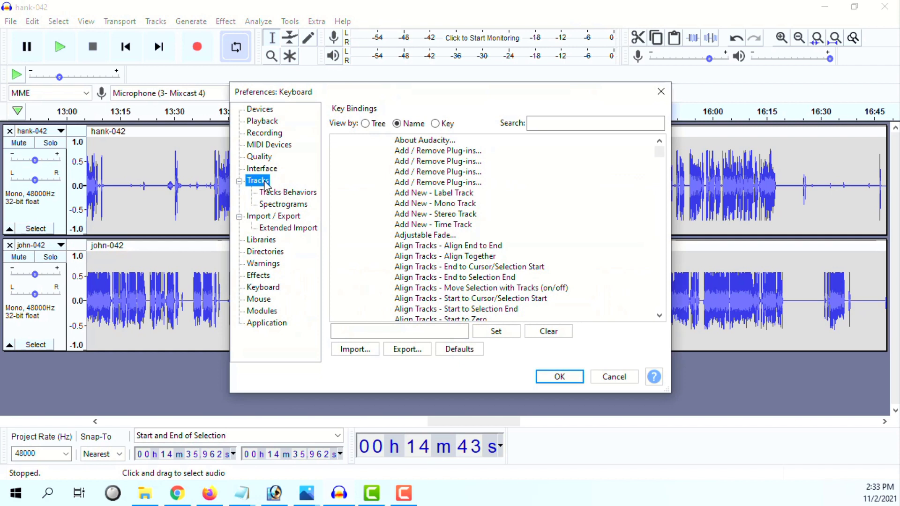
{"action": "left_click", "coordinate": [287, 193]}
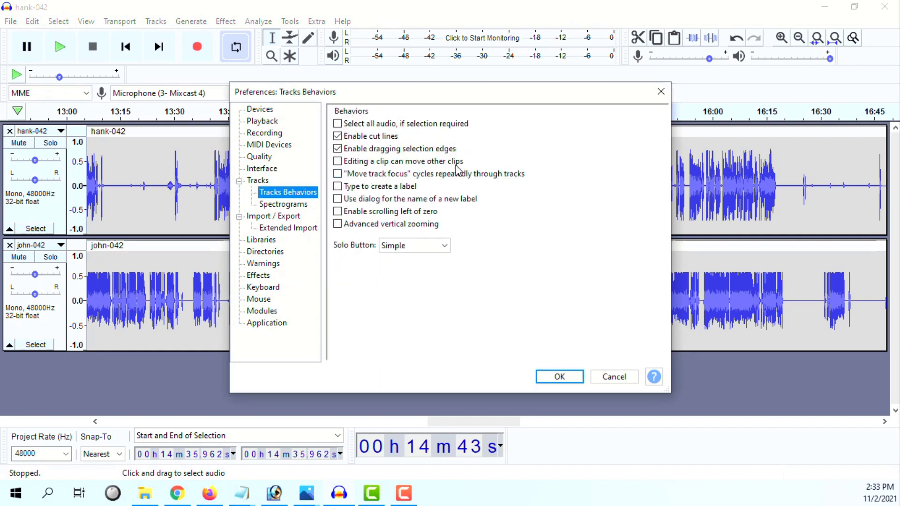
{"action": "left_click", "coordinate": [340, 165]}
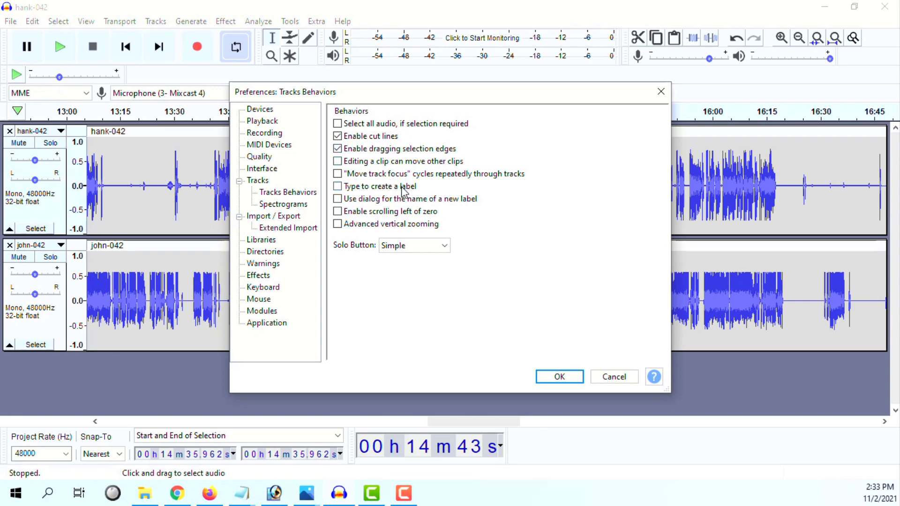
{"action": "left_click", "coordinate": [613, 377]}
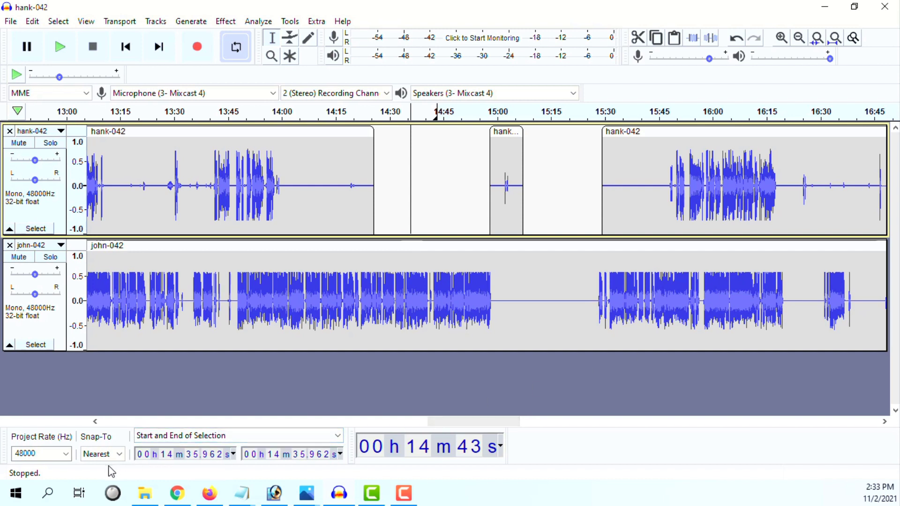
{"action": "left_click", "coordinate": [254, 310]}
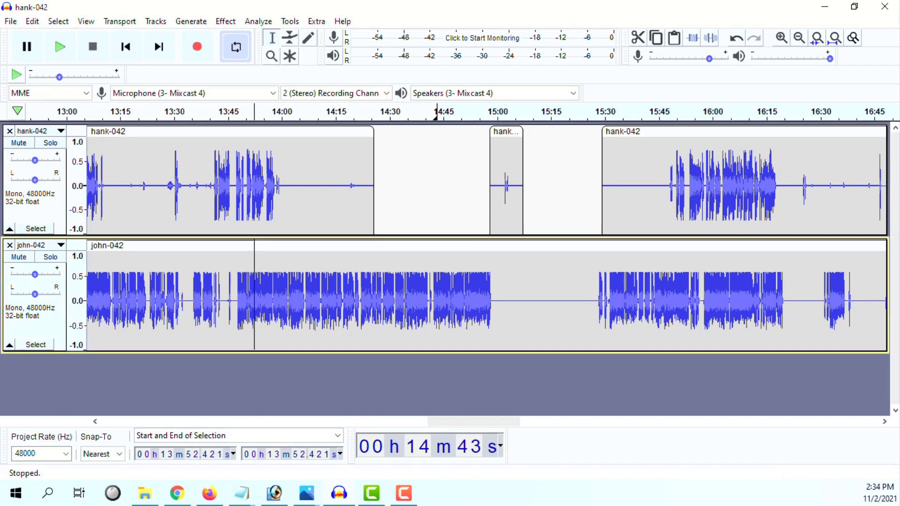